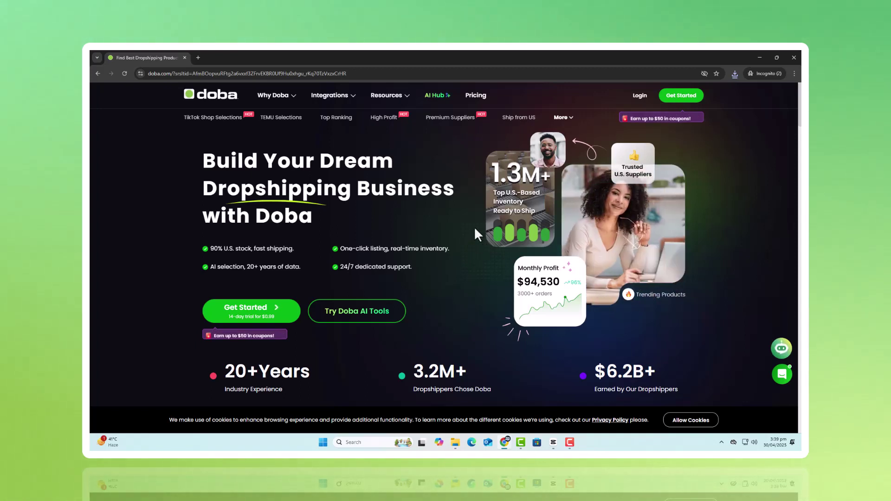
Step: Scroll the homepage past the feature cards to the 'Start dropshipping with Best Niche Products' row
scroll(475, 227, "down", 1)
scroll(473, 232, "up", 1)
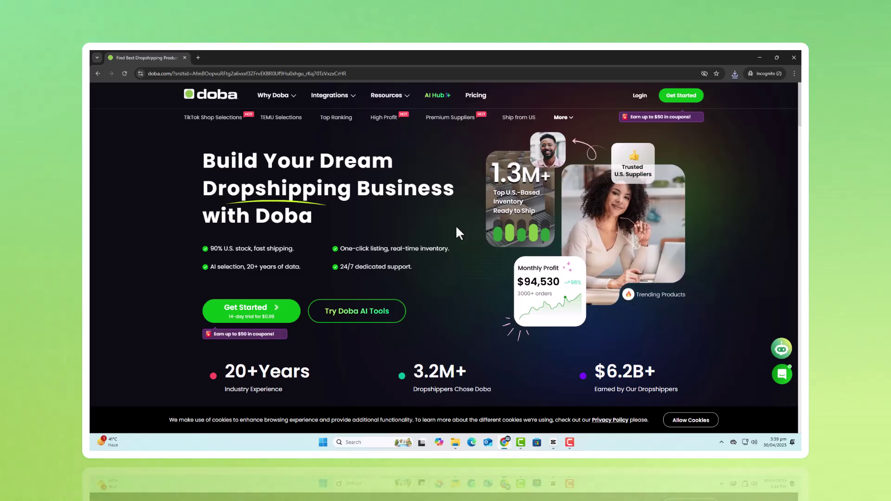
scroll(457, 227, "down", 5)
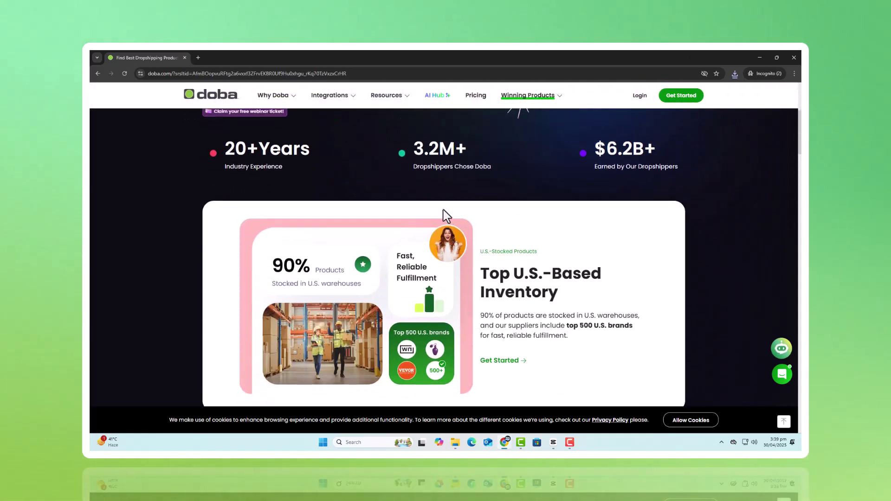
scroll(447, 217, "down", 4)
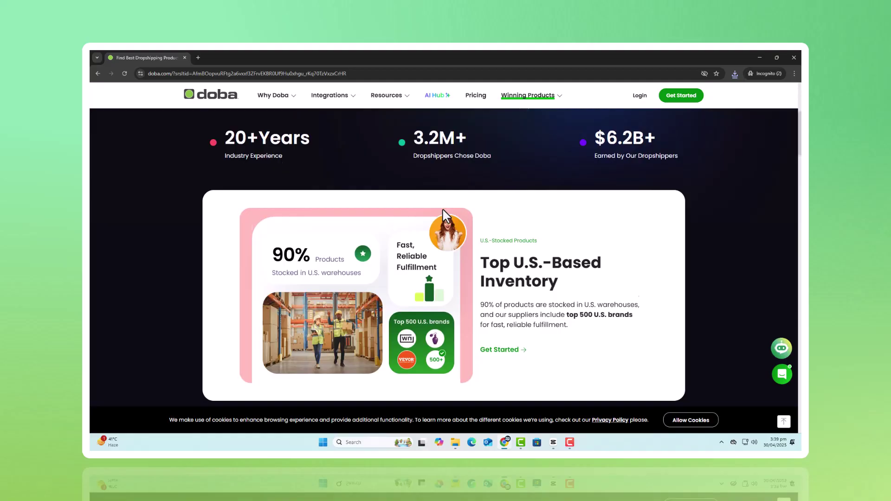
scroll(440, 225, "down", 6)
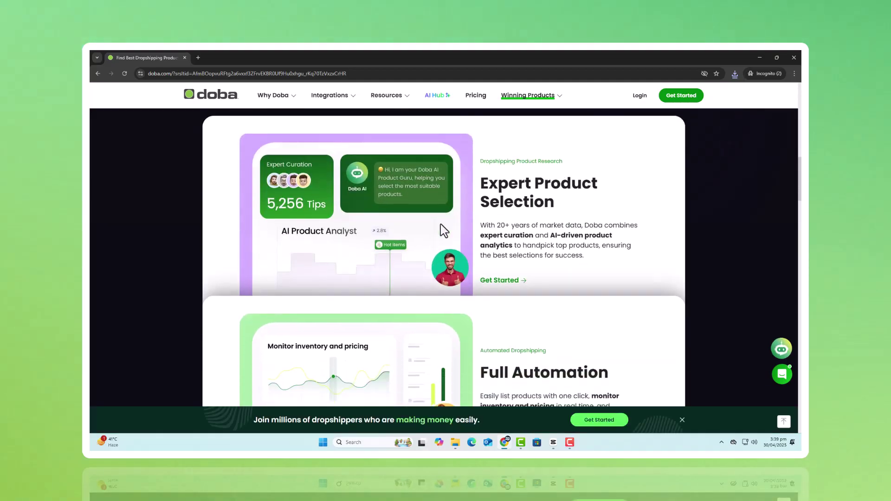
scroll(439, 223, "down", 1)
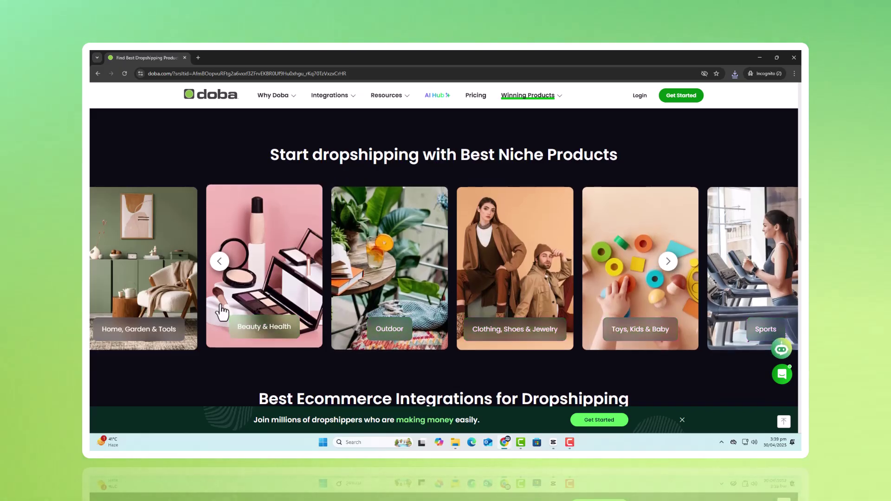
scroll(129, 301, "down", 2)
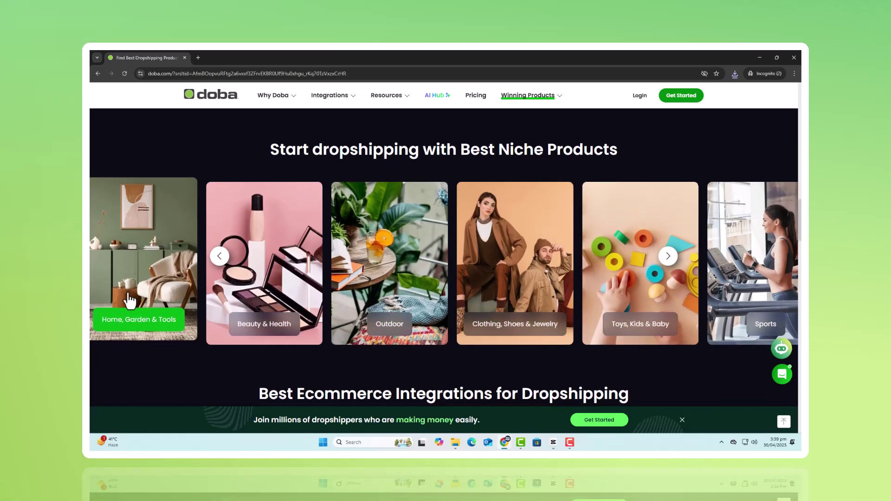
scroll(127, 302, "up", 6)
scroll(127, 303, "up", 3)
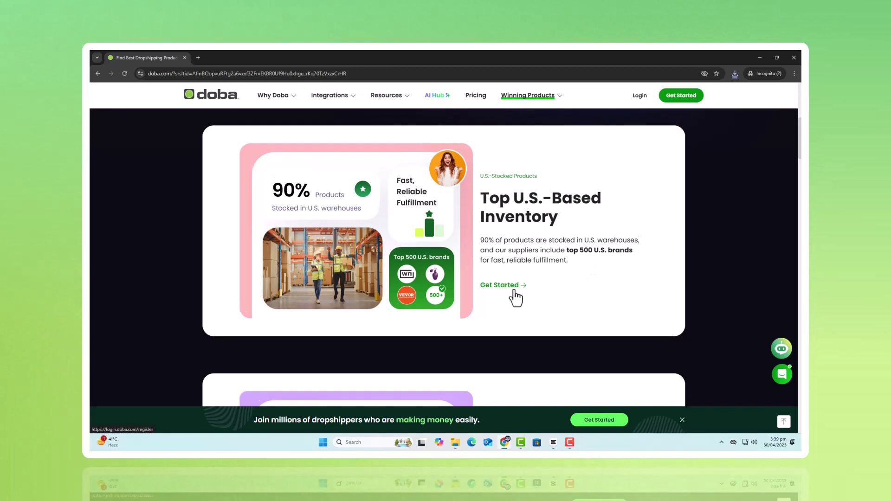
scroll(514, 291, "down", 3)
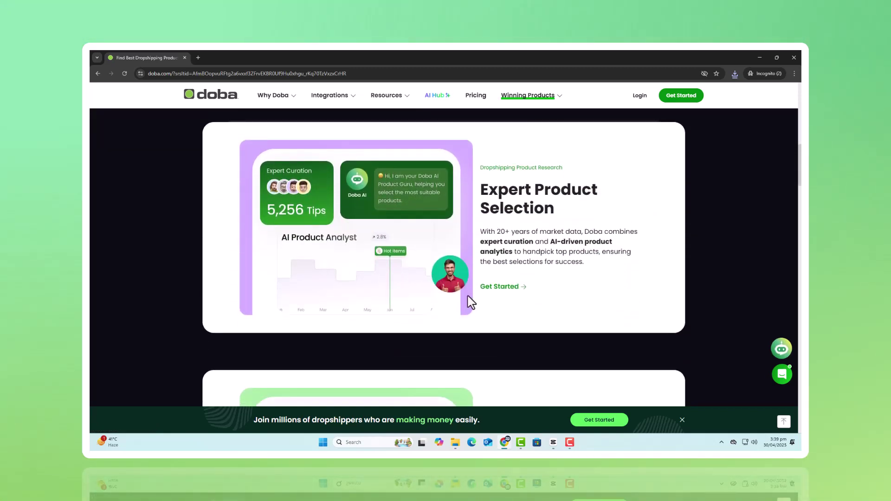
scroll(471, 302, "down", 3)
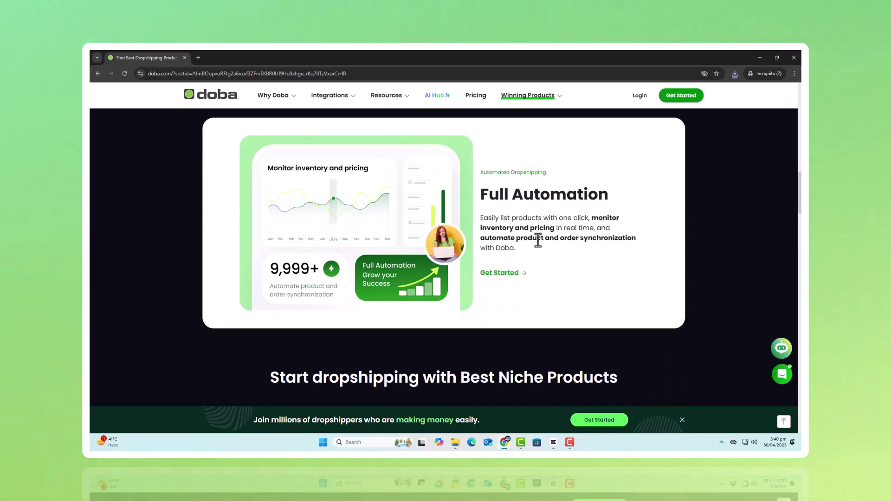
scroll(533, 271, "down", 5)
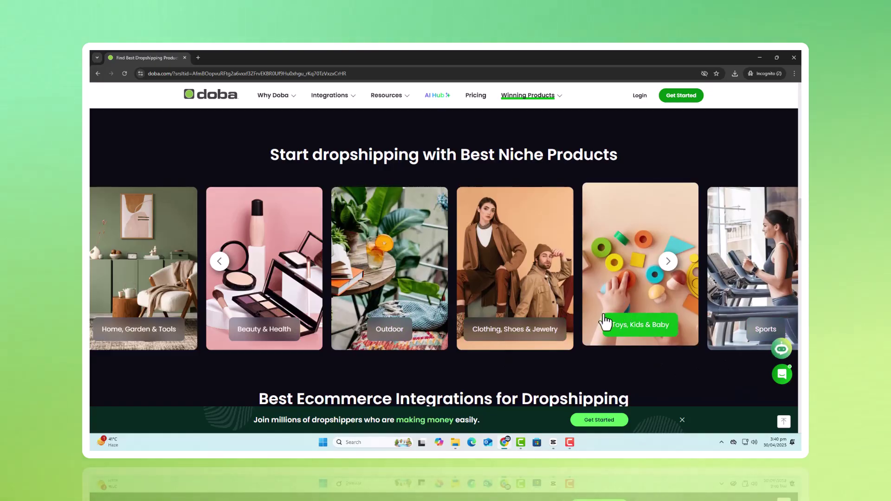
Step: Scroll past integrations, customer support and testimonials down to the Frequently Asked Questions
scroll(606, 320, "down", 2)
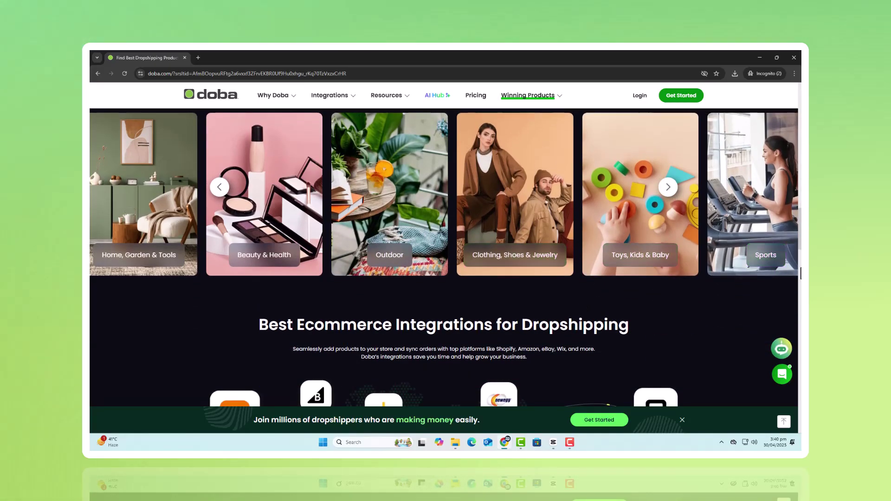
scroll(610, 269, "down", 4)
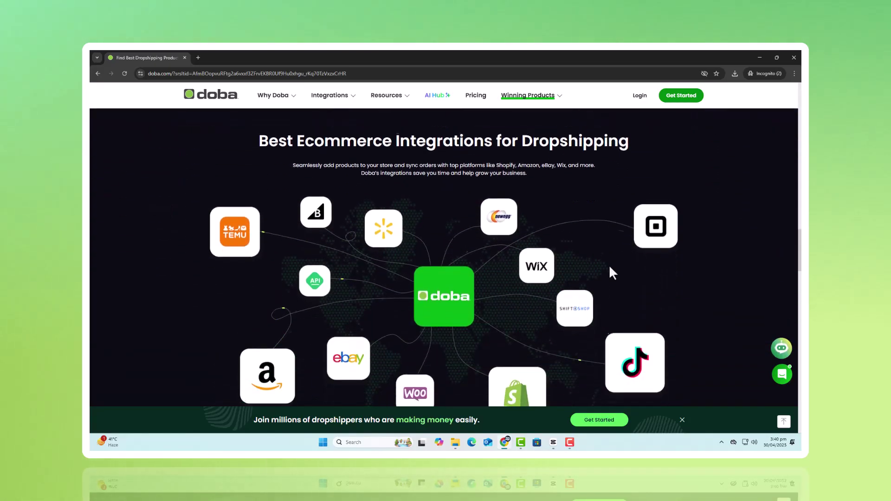
scroll(546, 262, "down", 1)
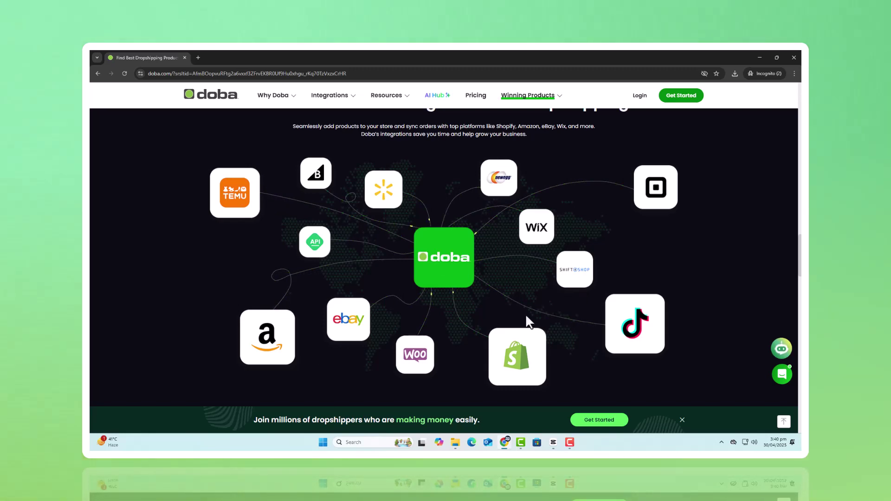
scroll(525, 318, "down", 2)
scroll(524, 319, "down", 5)
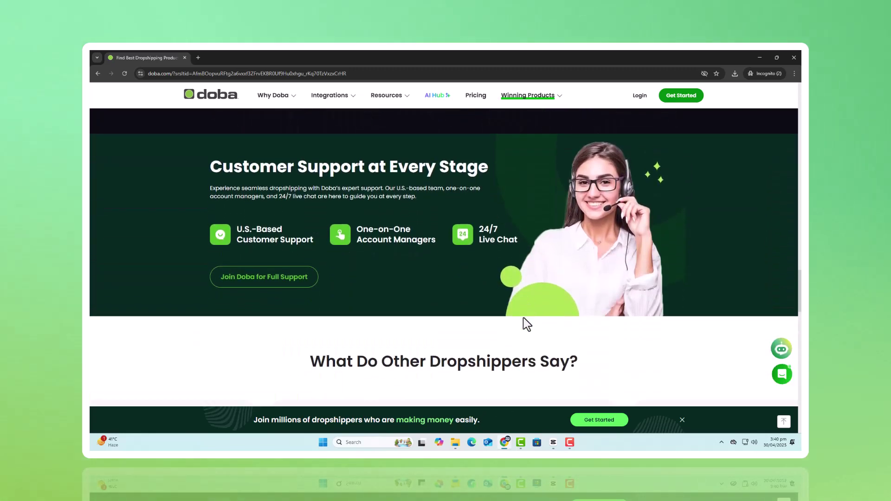
scroll(524, 320, "up", 1)
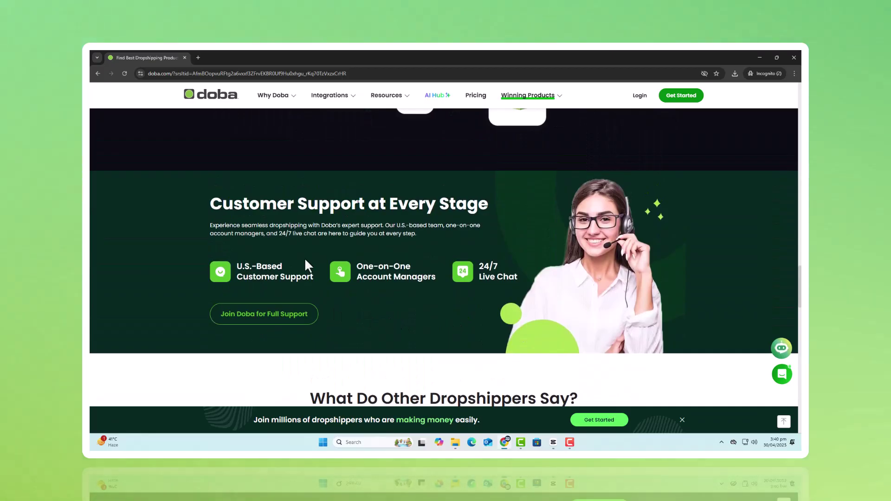
scroll(438, 256, "down", 4)
scroll(439, 258, "down", 5)
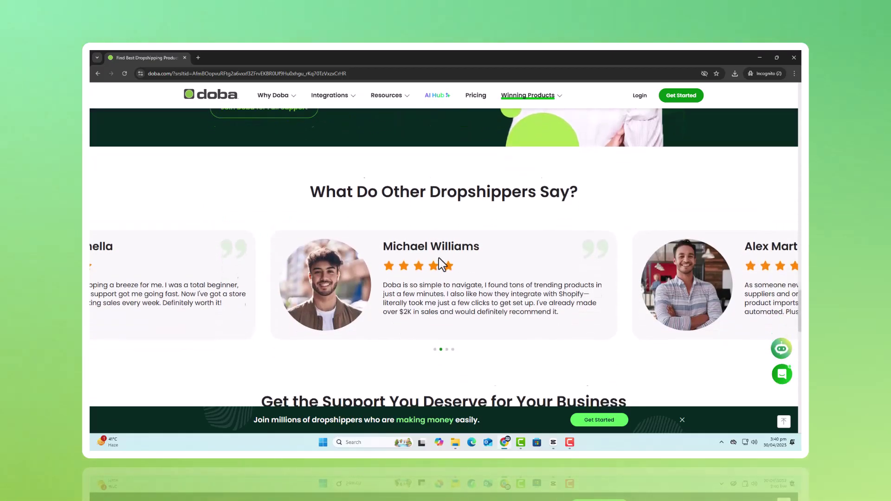
scroll(438, 259, "down", 1)
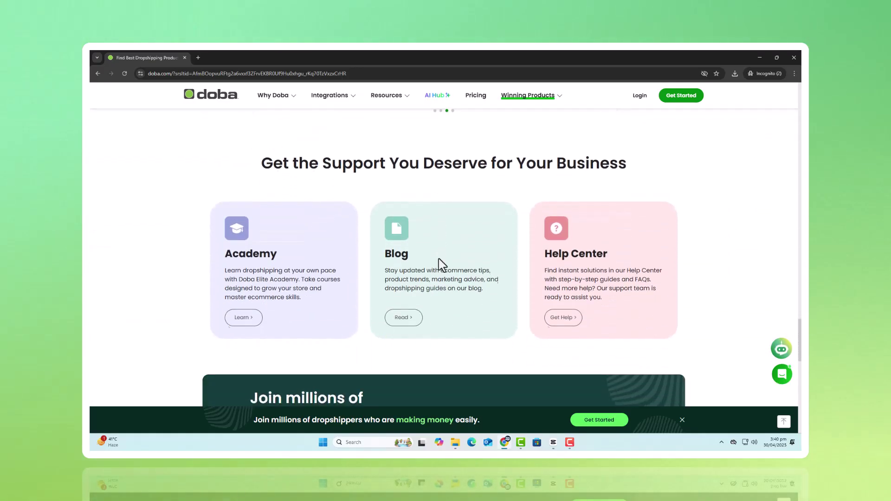
scroll(476, 305, "down", 4)
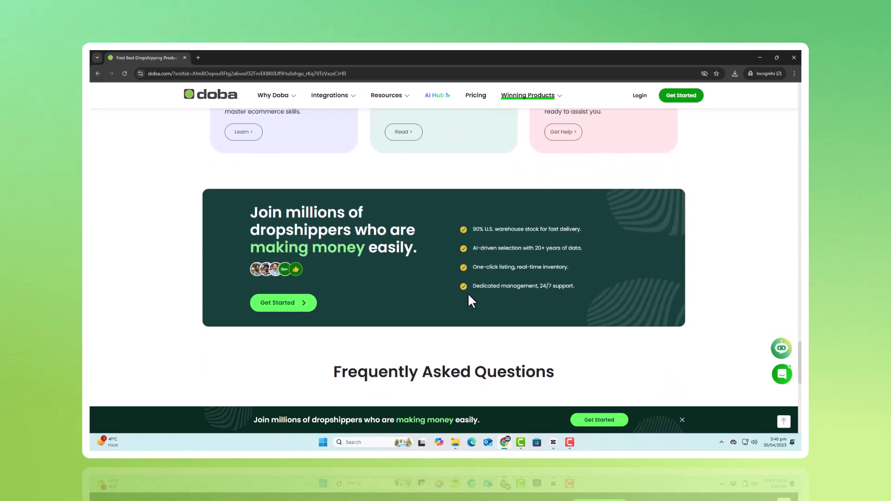
scroll(468, 293, "down", 5)
scroll(468, 302, "up", 4)
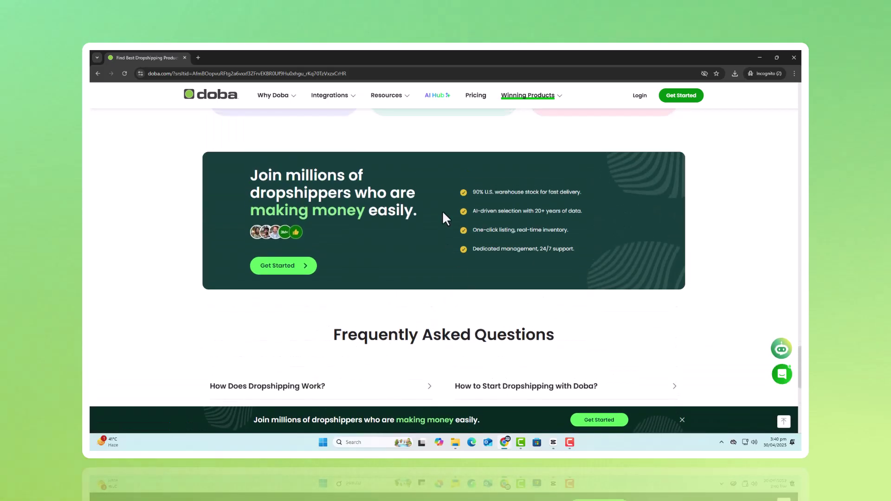
Step: Go from the AI Hub overview through Try It Now and sign-in to the AI Tool Hub dashboard
left_click(439, 101)
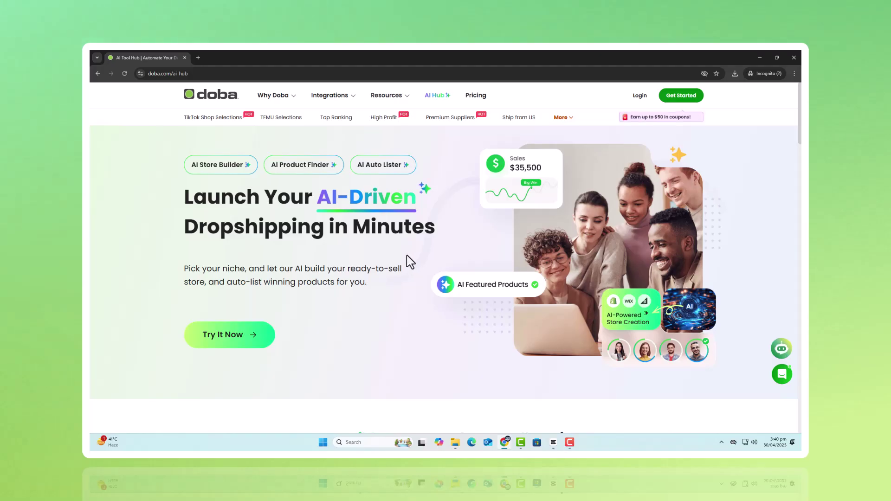
left_click(245, 340)
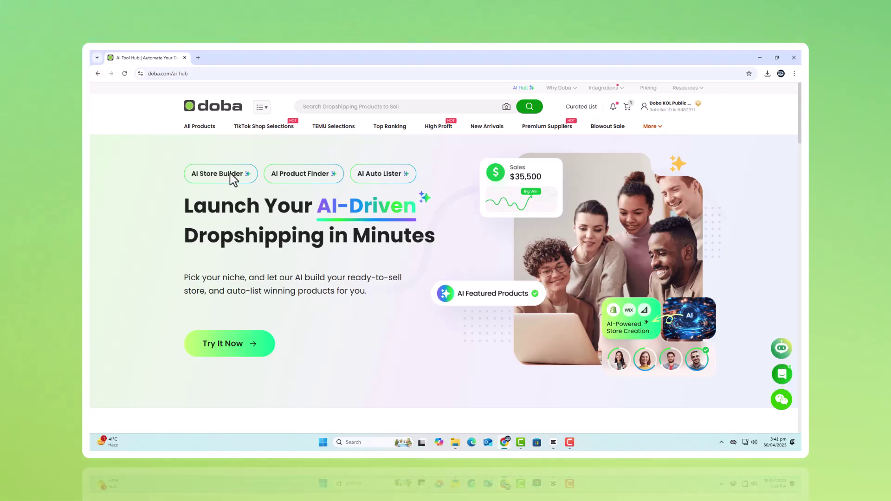
left_click(241, 347)
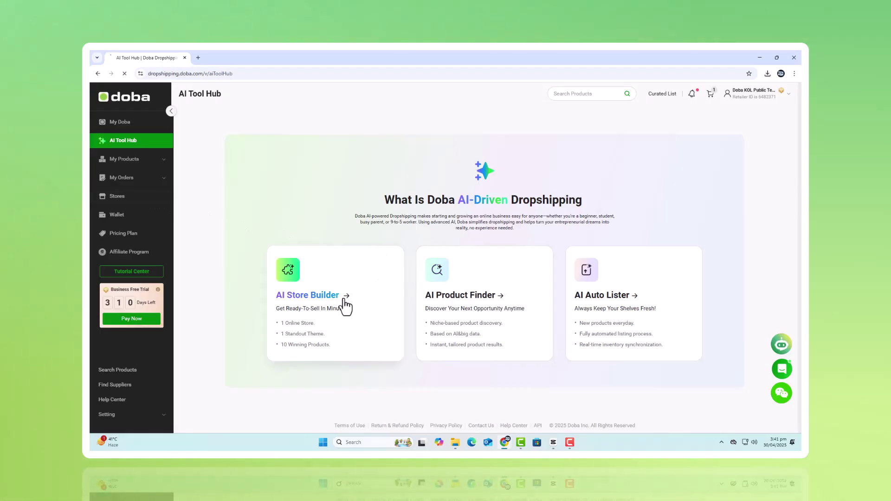
Step: Launch the AI Store Builder from the AI Tool Hub to see the Shopify, Wix and BigCommerce choices
left_click(345, 302)
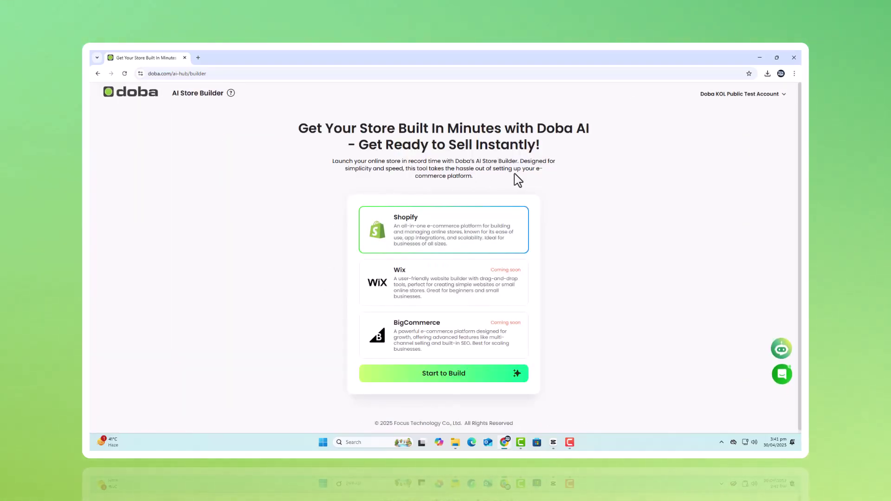
Step: Start building a Shopify store and pick a store category
left_click(449, 374)
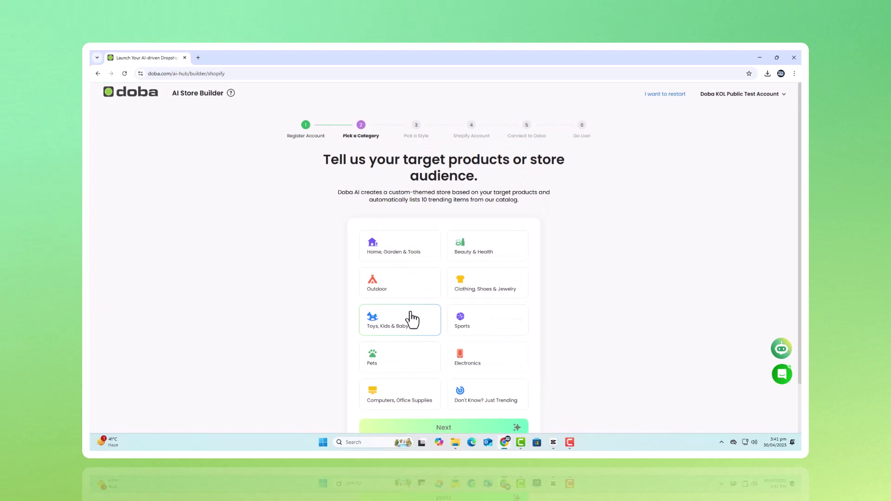
scroll(410, 318, "down", 2)
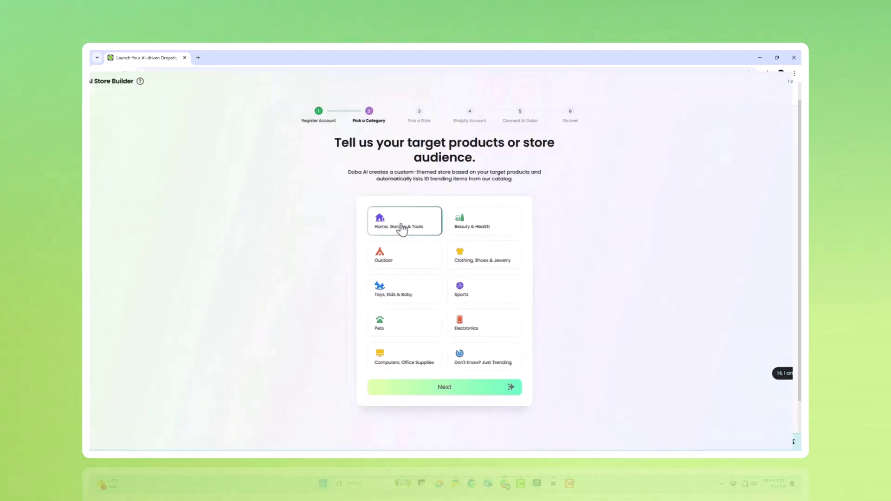
left_click(464, 387)
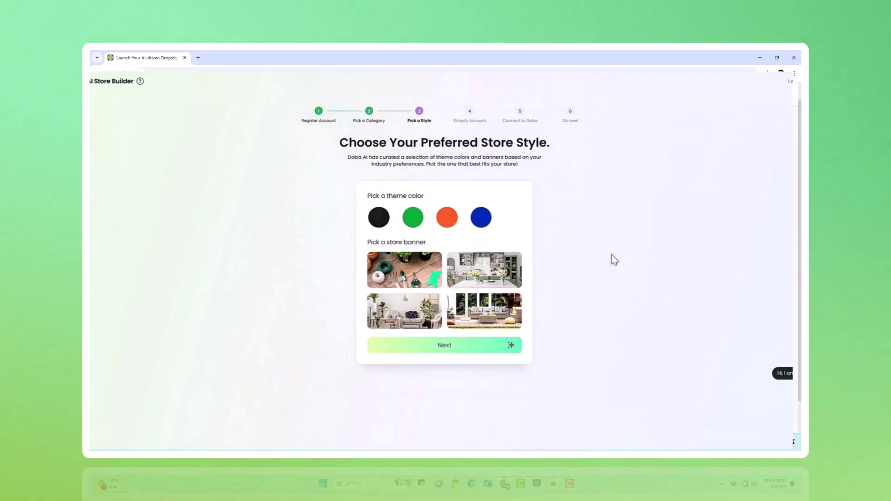
Step: Choose the orange theme colour and a banner, then view the Shopify sign-up preview
left_click(448, 218)
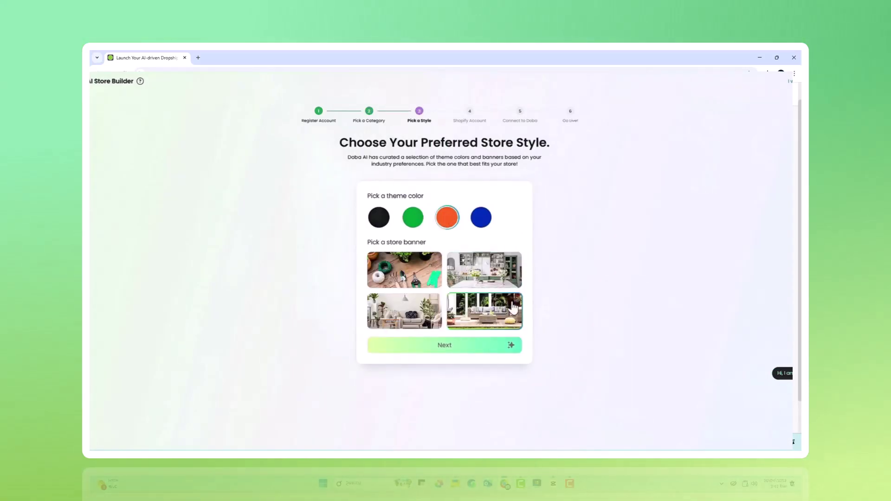
left_click(409, 312)
left_click(473, 352)
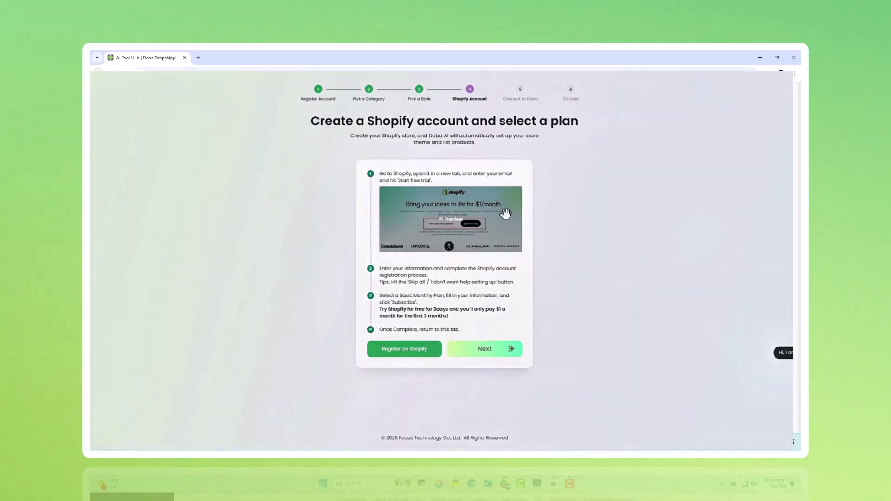
left_click(502, 214)
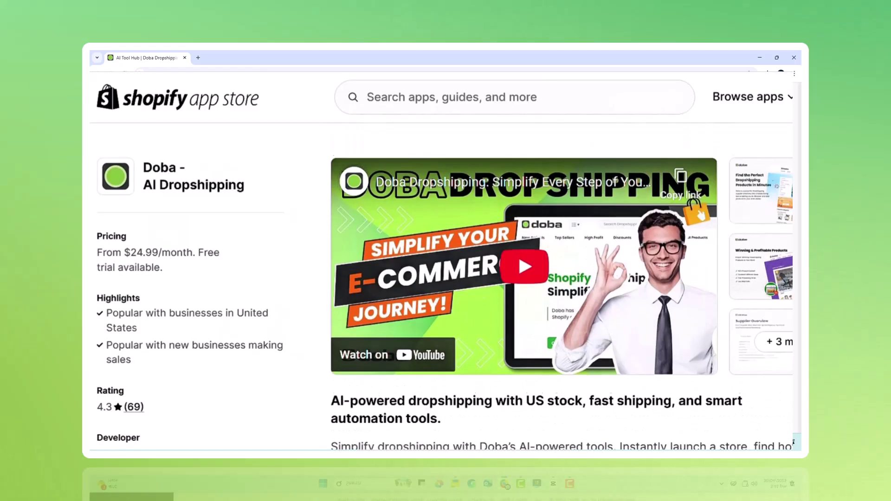
Step: Review the Doba app's data access permissions and install it on the Shopify store
scroll(225, 428, "down", 3)
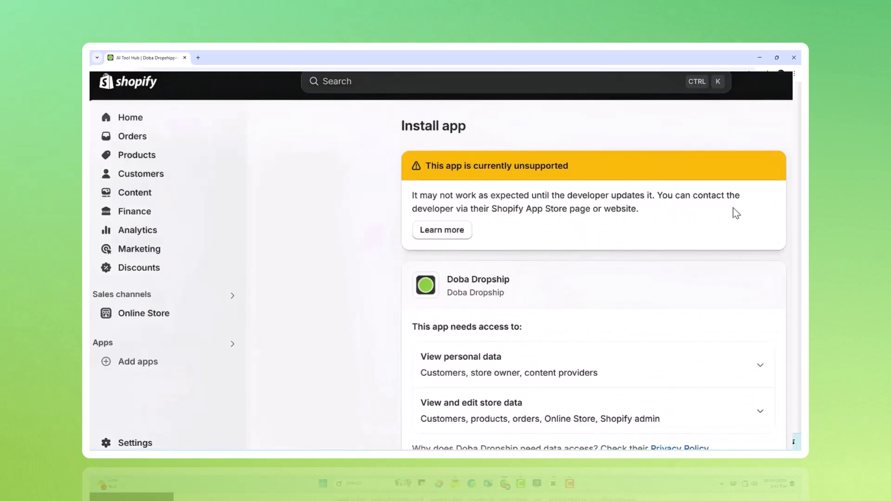
scroll(740, 261, "down", 2)
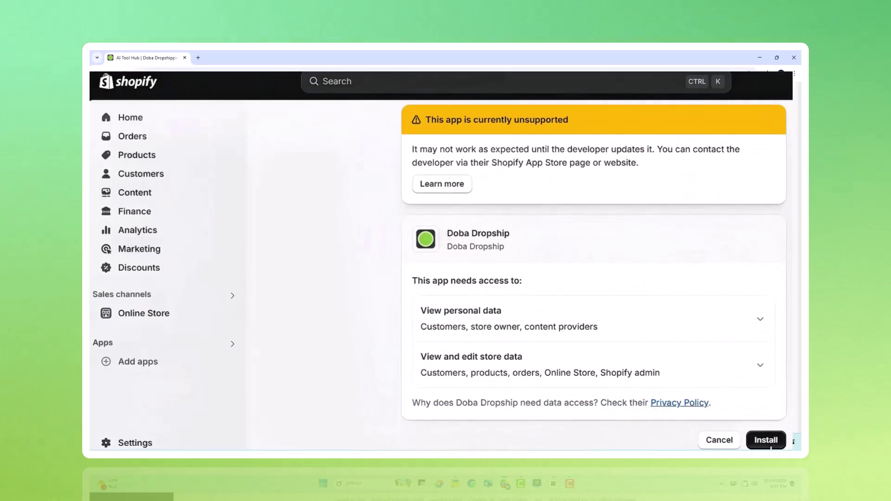
left_click(766, 440)
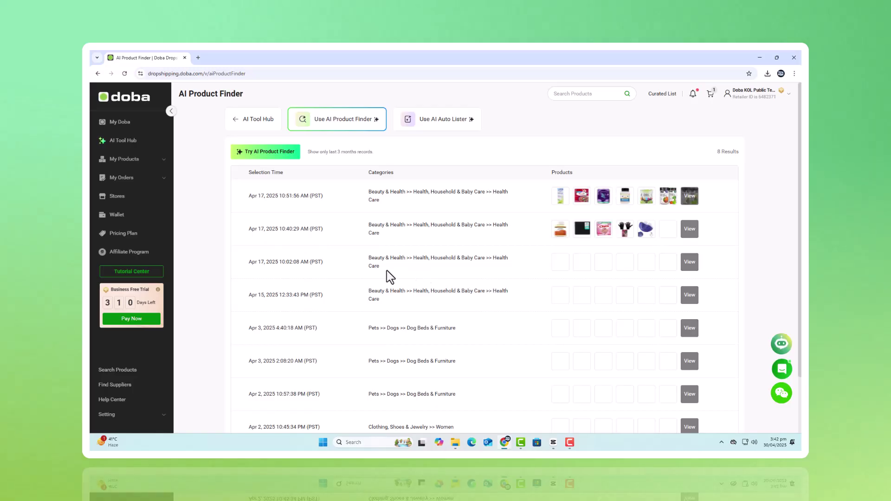
Step: Run a new AI Product Finder search for the Beauty & Health category
left_click(272, 153)
left_click(487, 189)
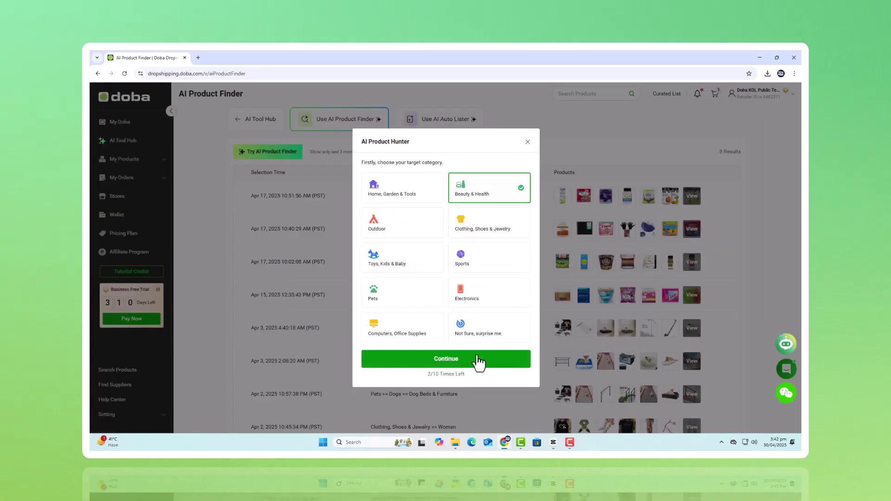
left_click(479, 363)
left_click(445, 312)
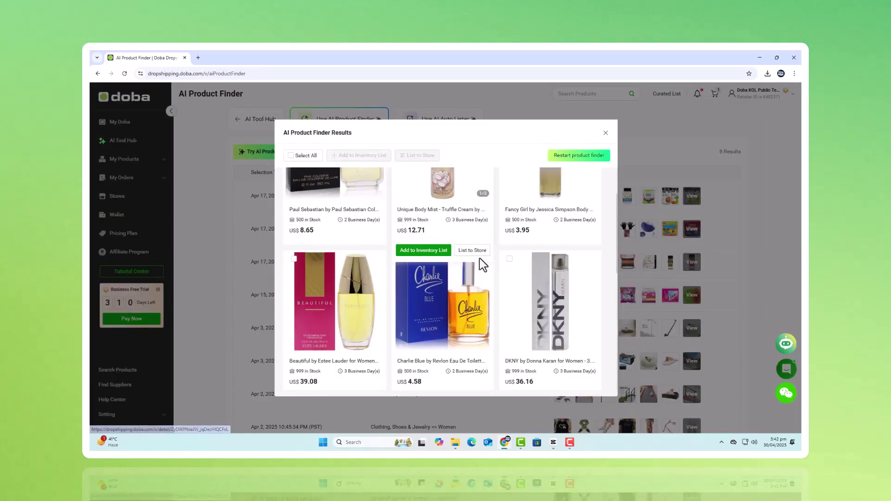
Step: Look through the perfume results and go to the AI Auto Lister setup
scroll(480, 258, "down", 4)
scroll(480, 265, "down", 4)
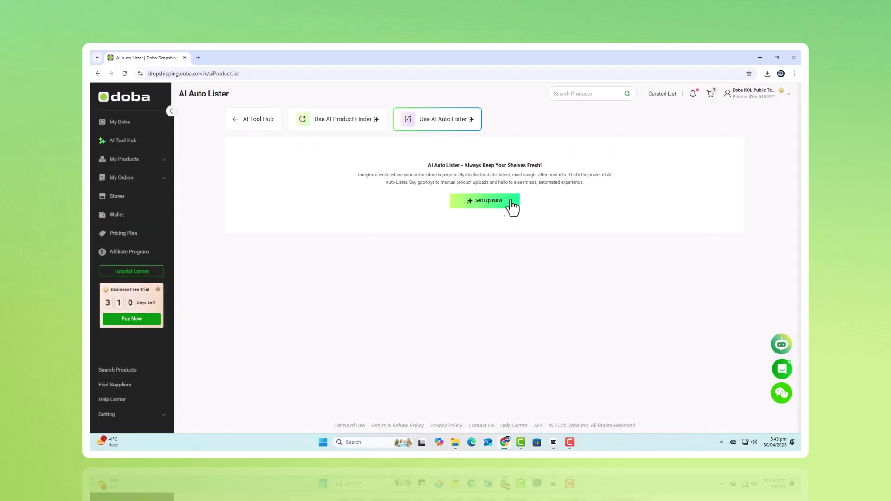
left_click(498, 205)
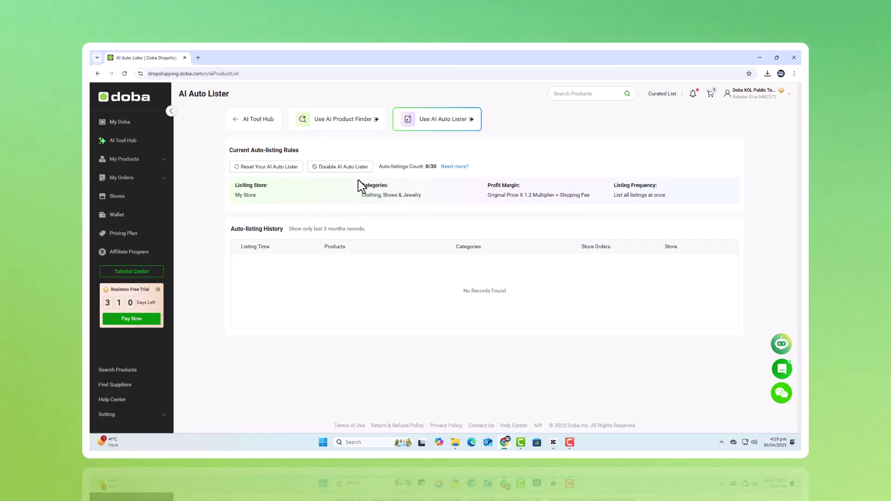
Step: Reset the Auto Lister for My Store, adding Toys, Kids & Baby and Sports categories
left_click(260, 167)
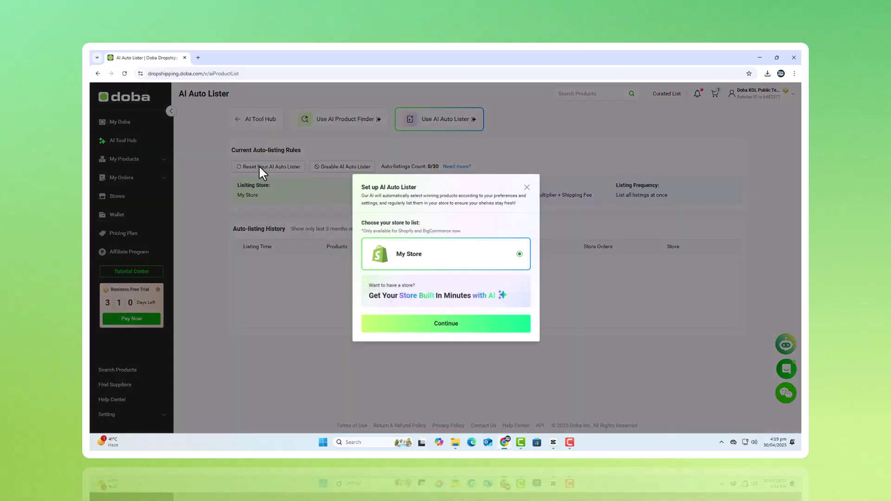
left_click(446, 328)
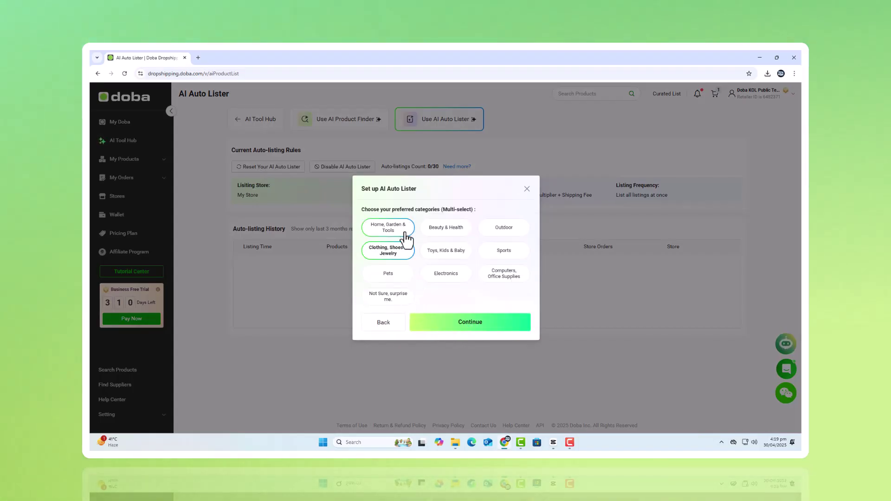
left_click(444, 252)
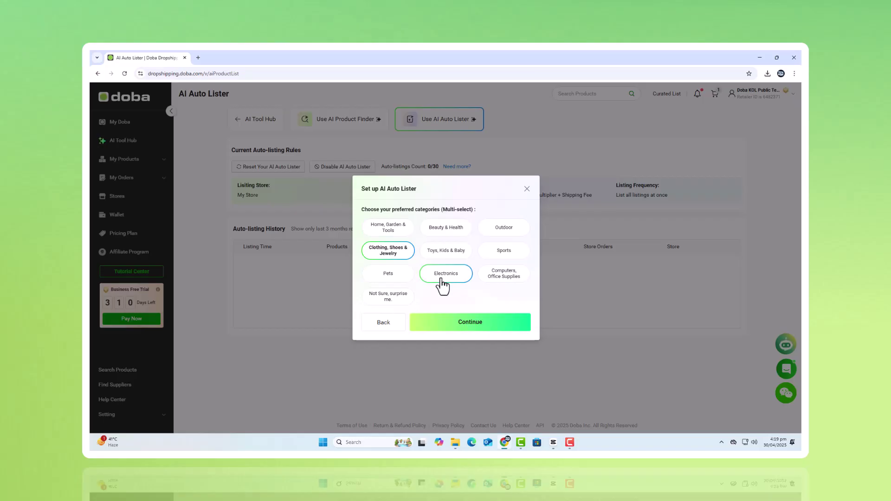
left_click(511, 260)
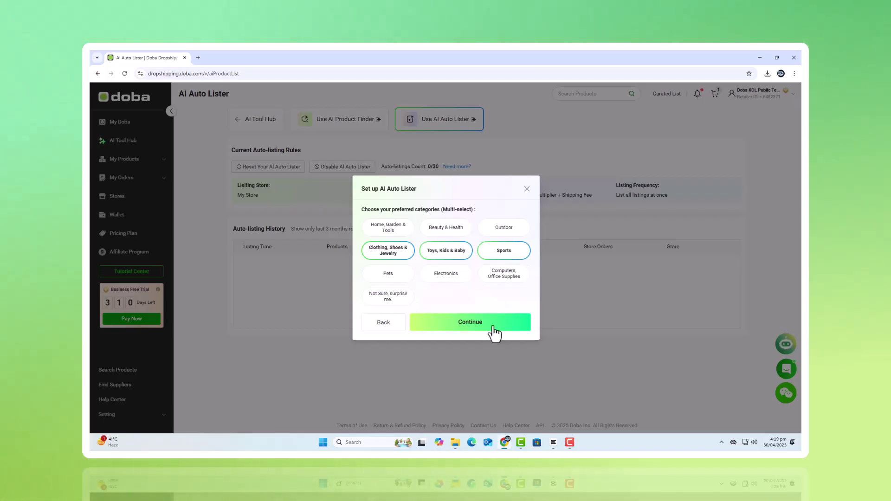
left_click(478, 336)
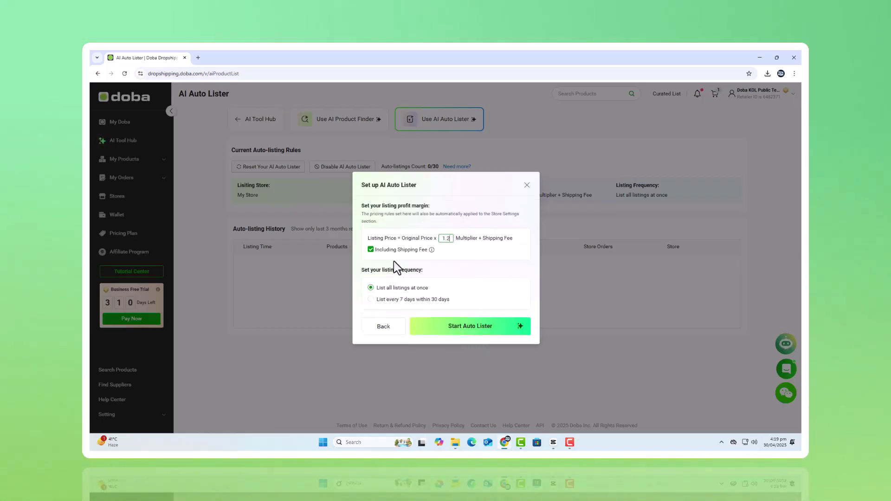
Step: Keep the 1.2 multiplier with shipping fee included and list everything at once
left_click(421, 252)
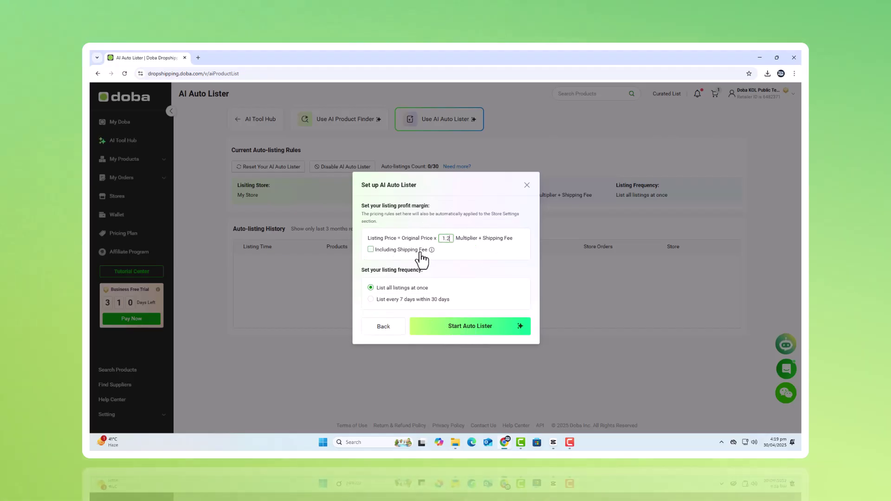
left_click(420, 254)
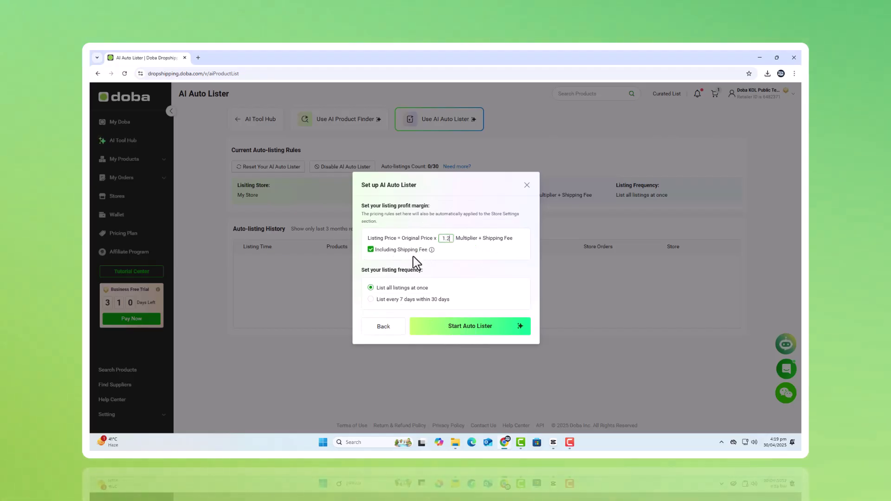
left_click(405, 301)
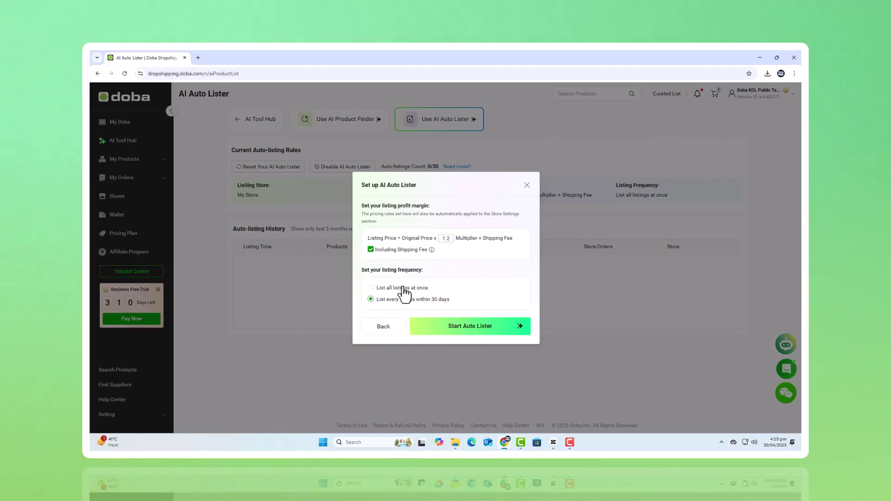
Step: Start the Auto Lister with these settings and confirm the 'Settings updated successfully' notice
left_click(464, 328)
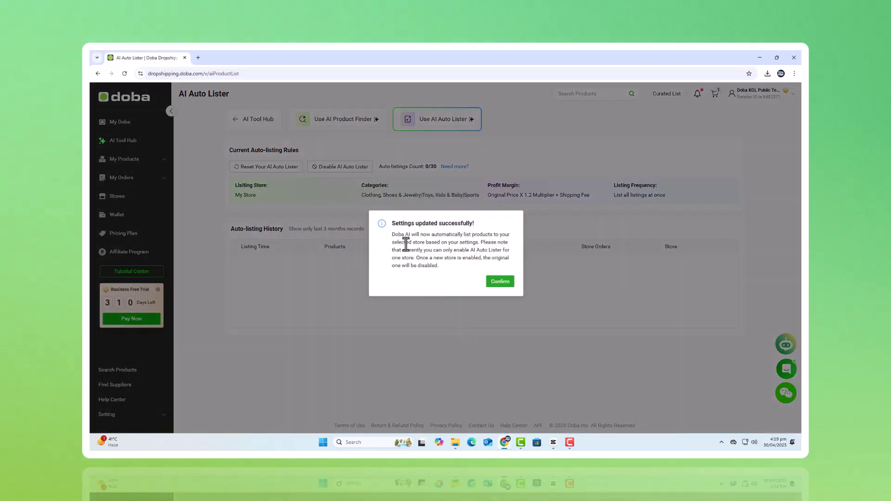
left_click(501, 282)
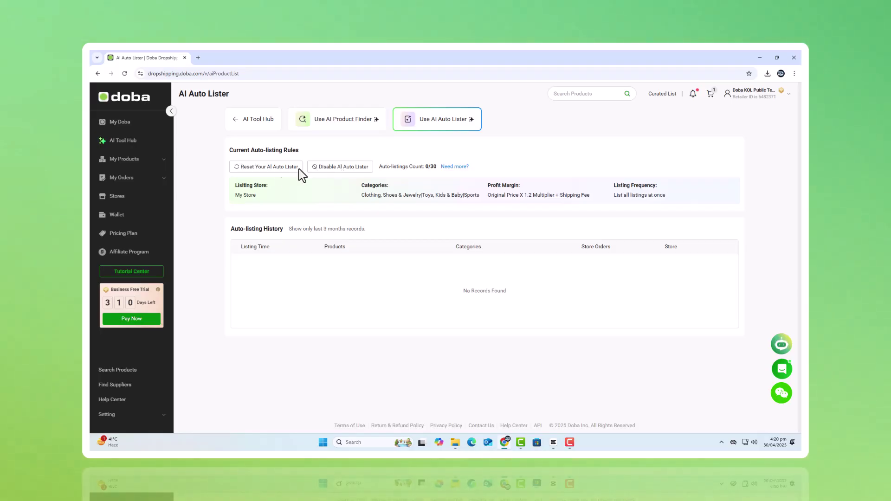
Step: Open the add-on subscription offer for more auto-listings, then close it
left_click(455, 167)
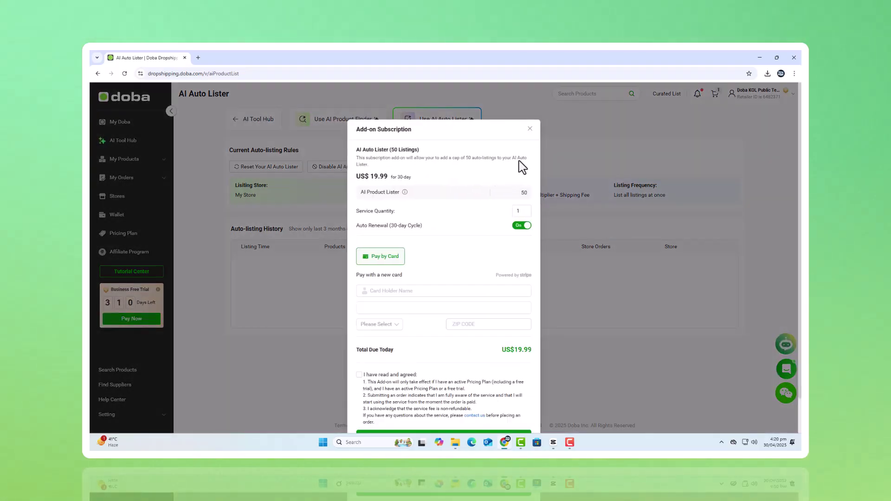
left_click(532, 129)
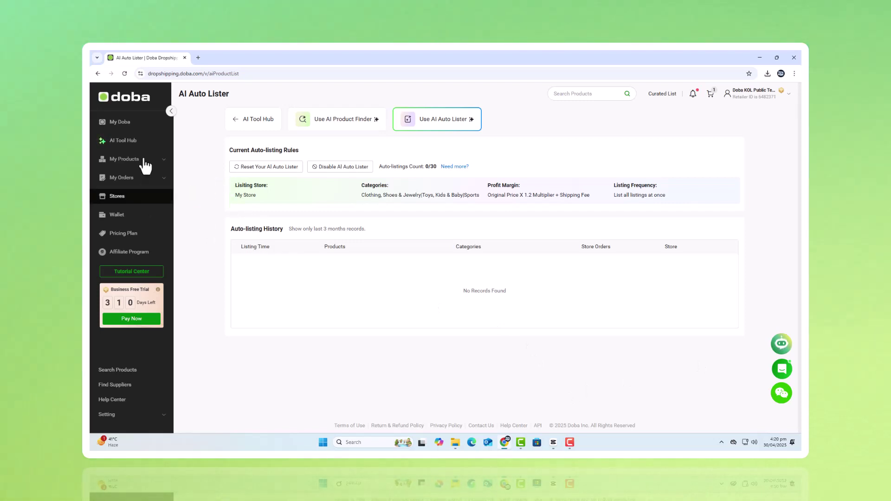
Step: From Curated List, open the 'Your Curated List is Ready!' card to show its selected products
left_click(663, 94)
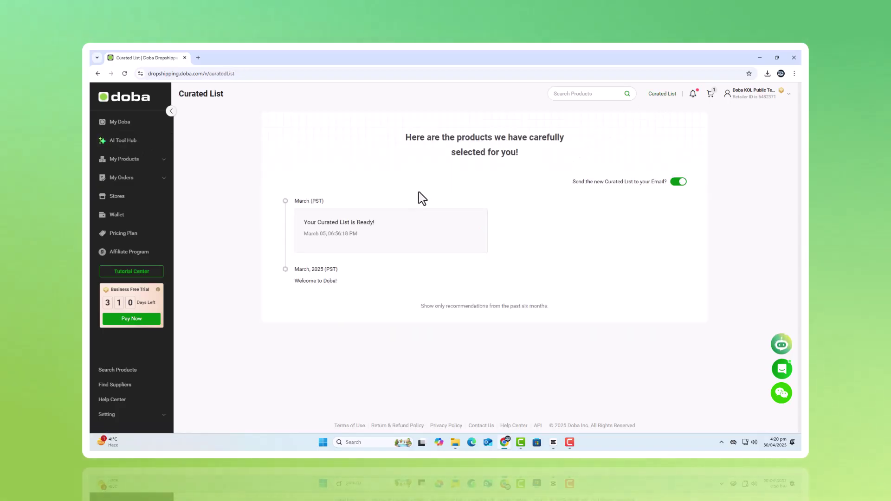
left_click(351, 240)
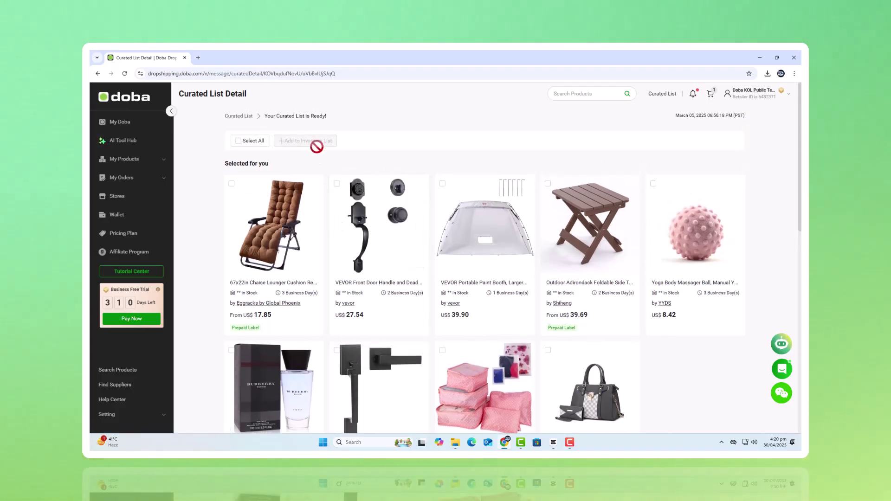
Step: Add the VEVOR front door handle set to the inventory list under a new 'tech' tag, then view the list
left_click(238, 142)
left_click(238, 142)
mouse_move(358, 314)
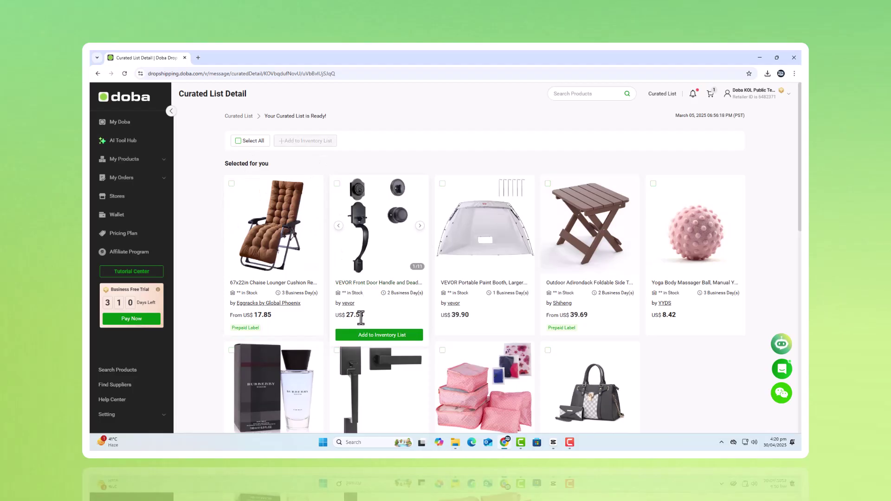
left_click(398, 335)
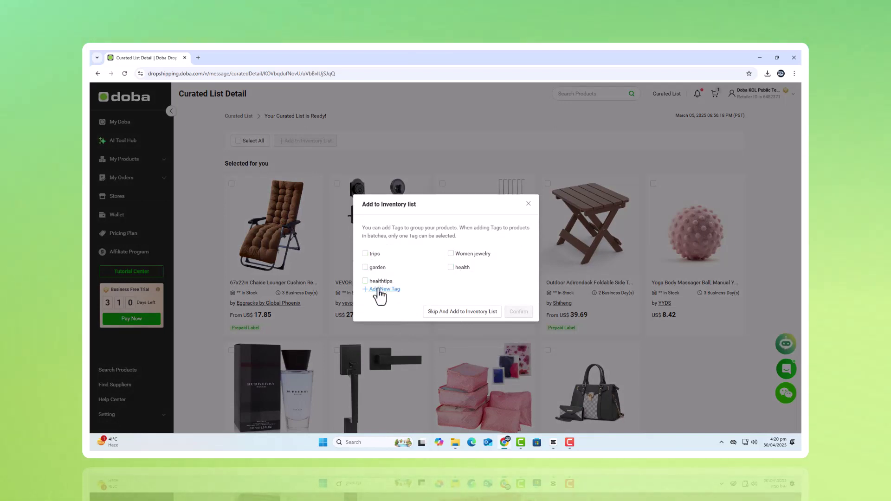
left_click(380, 290)
type("tech")
left_click(517, 316)
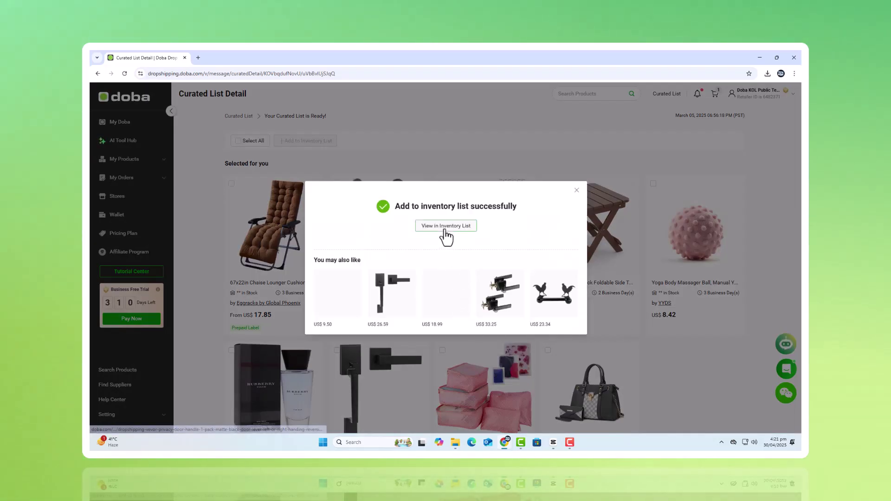
left_click(447, 227)
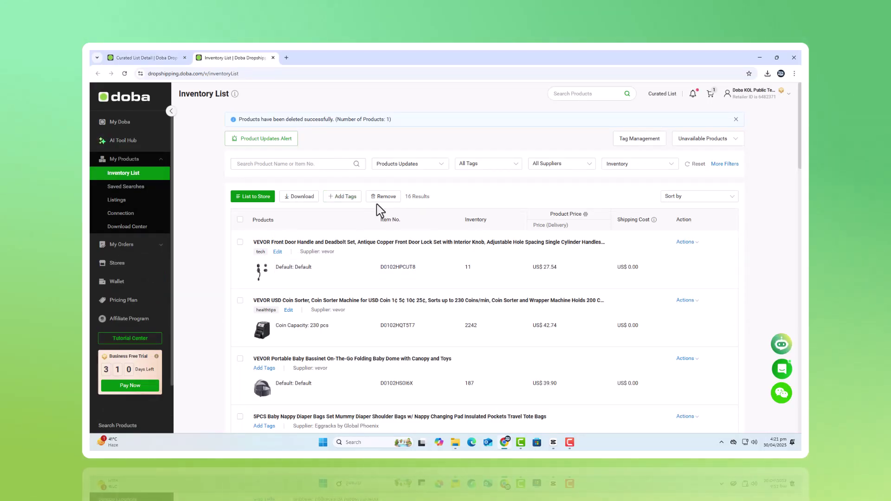
Step: Scroll down through the inventory list products, then return to the AI Tool Hub
scroll(378, 209, "down", 2)
scroll(378, 210, "down", 4)
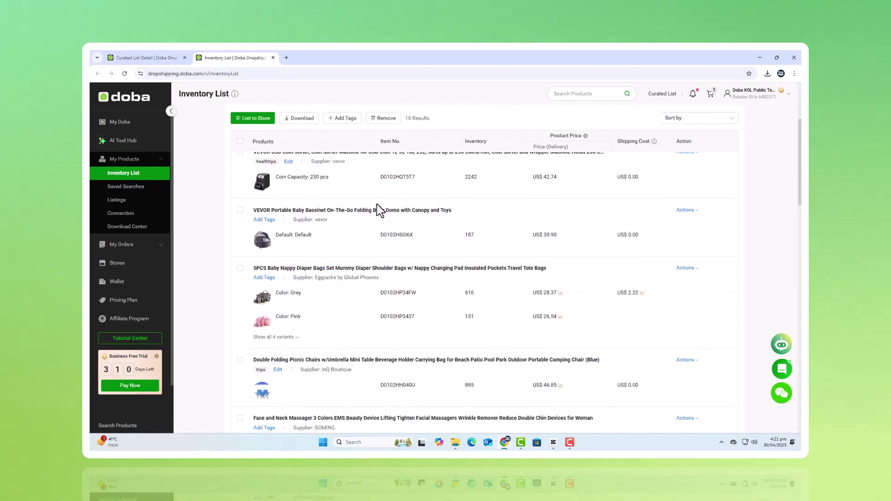
scroll(378, 210, "down", 8)
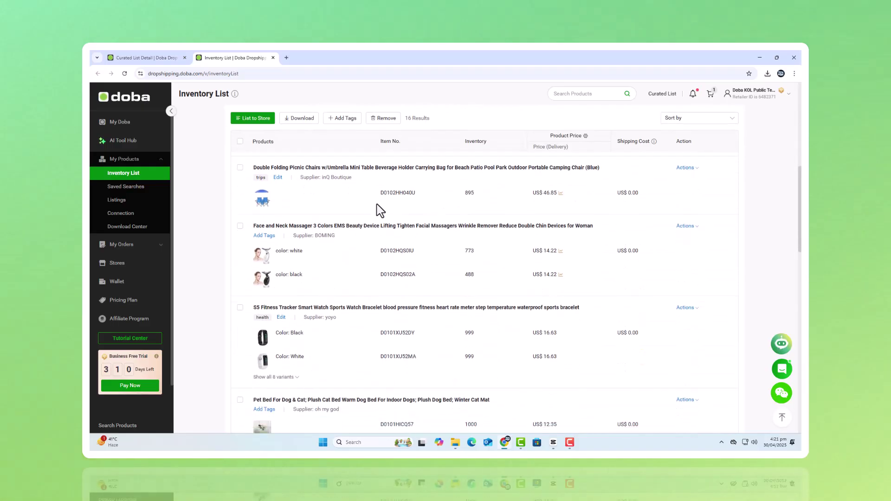
scroll(379, 209, "down", 4)
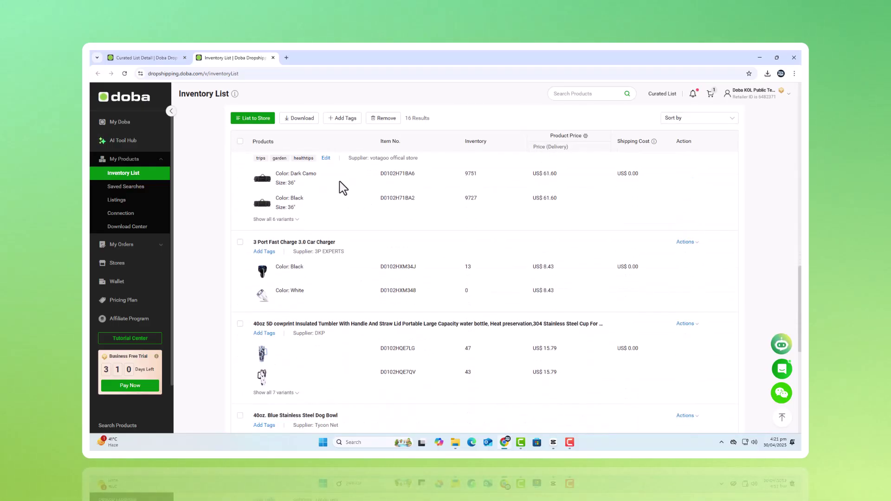
scroll(339, 192, "down", 3)
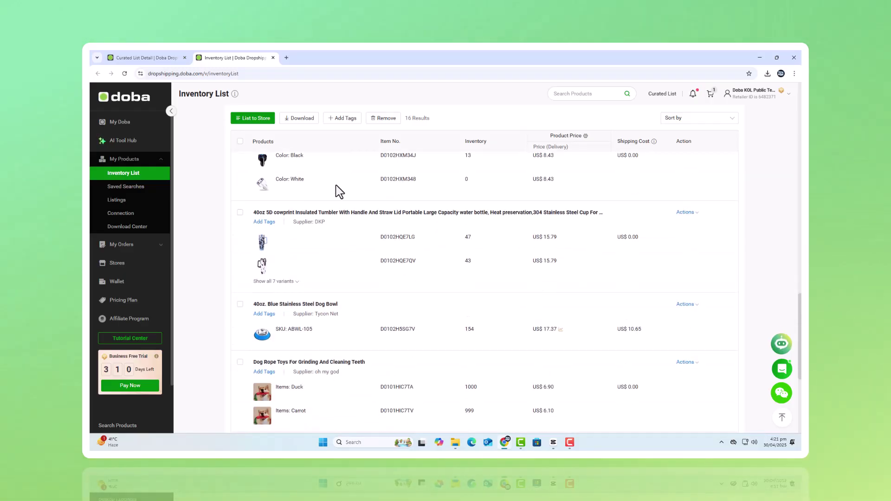
scroll(331, 191, "down", 5)
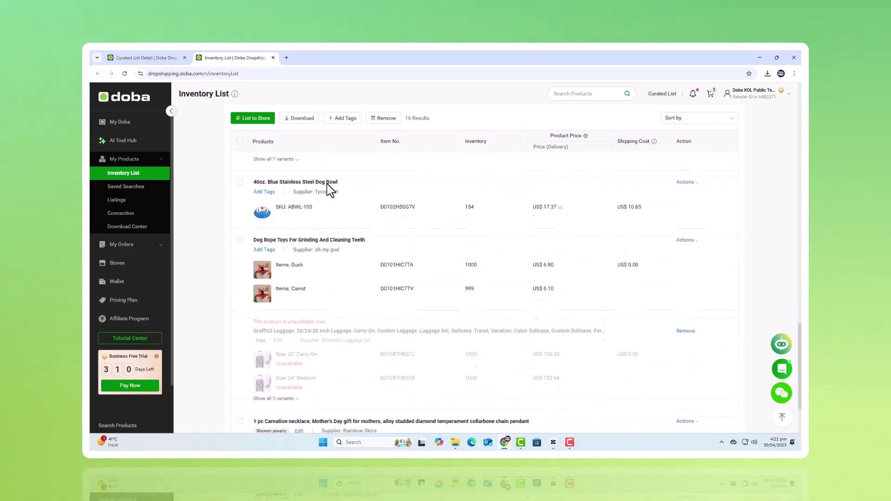
left_click(120, 142)
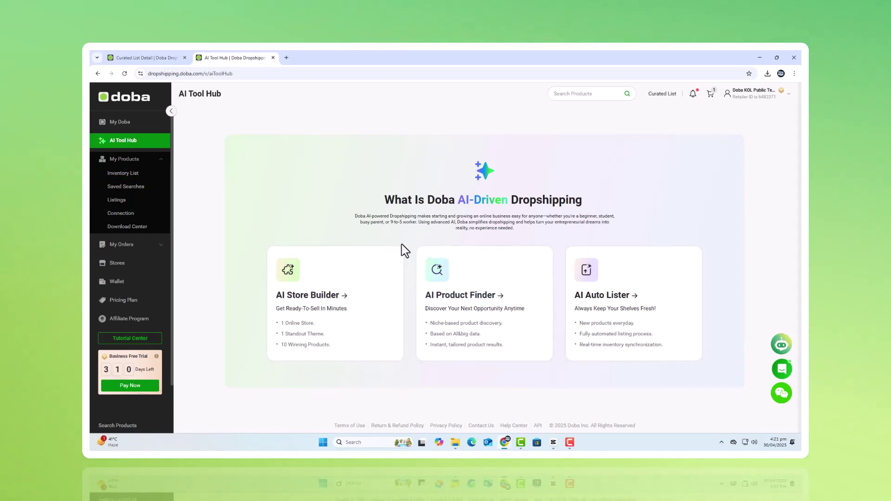
Step: Visit Saved Searches, Download Center and Wallet, ending on the Stores page with two Shopify stores
left_click(144, 187)
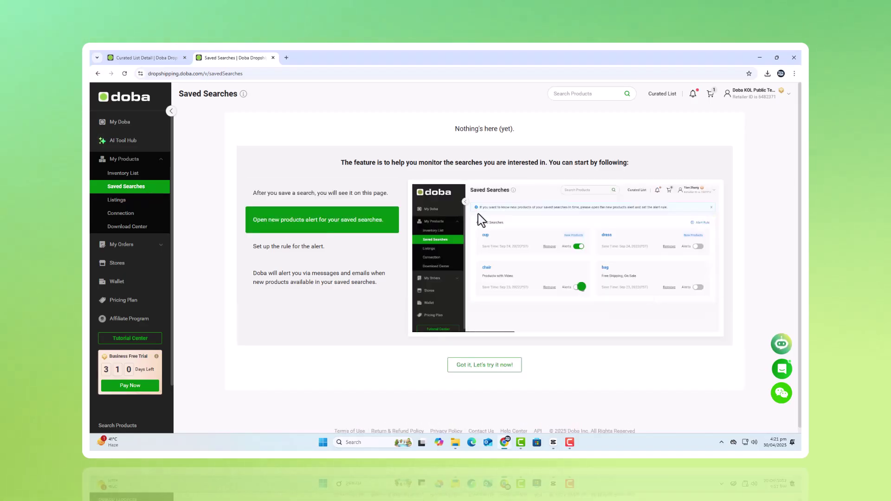
left_click(139, 230)
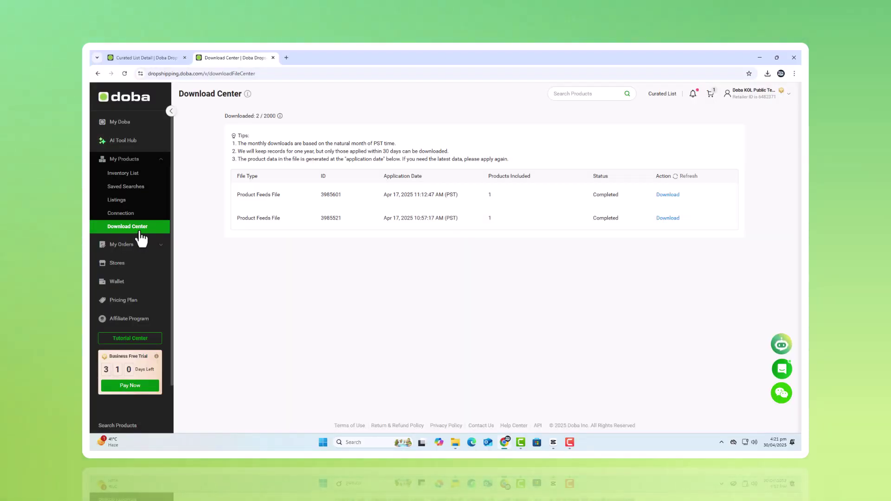
scroll(140, 238, "down", 2)
left_click(140, 235)
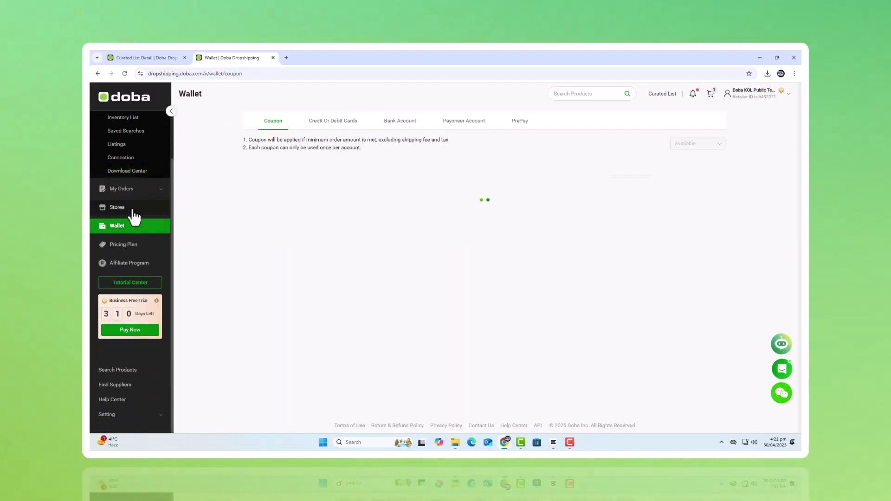
left_click(133, 212)
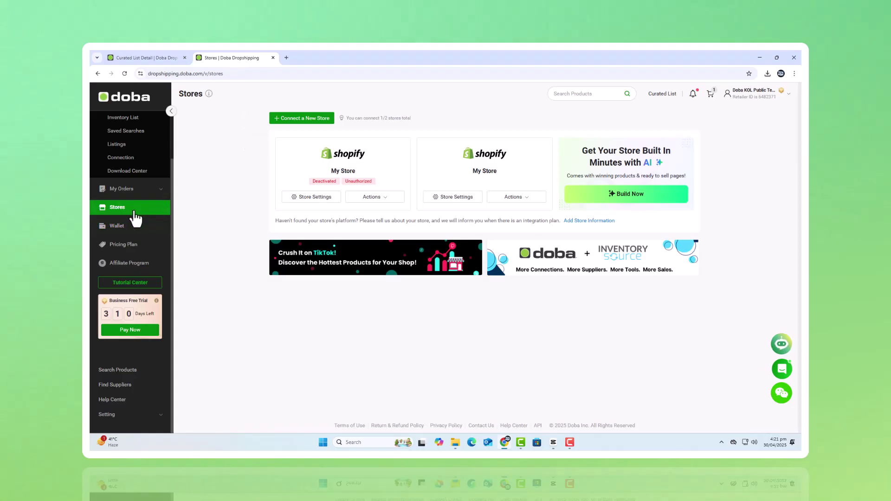
Step: Show the Pricing Plan page scrolled to the Start-up, Business, Business Pro and Enterprise cards
left_click(136, 248)
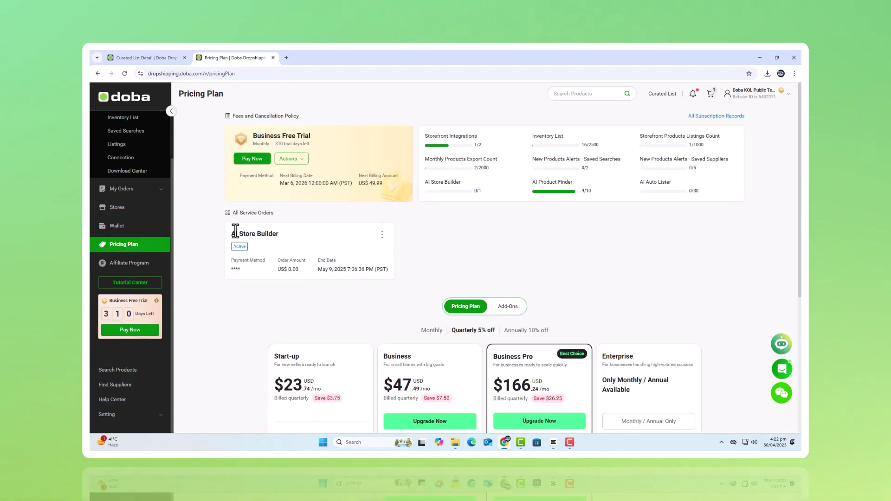
scroll(499, 238, "down", 2)
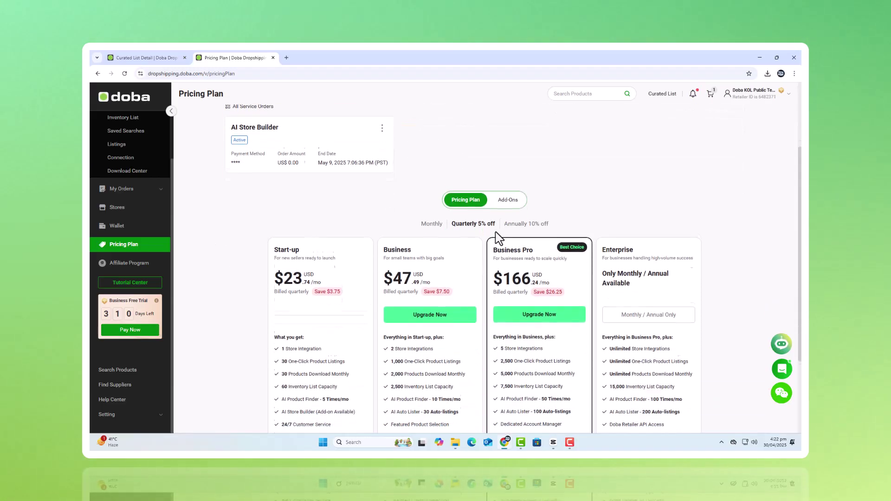
scroll(498, 239, "down", 2)
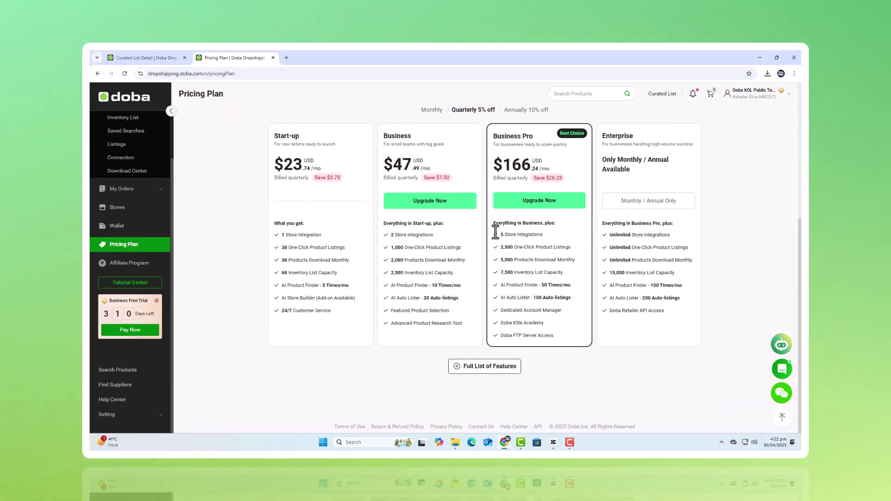
scroll(496, 234, "up", 1)
scroll(497, 239, "down", 1)
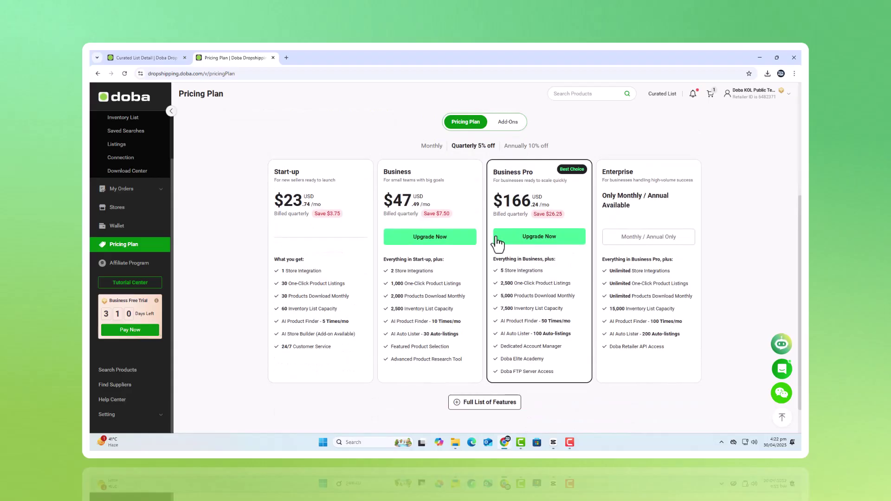